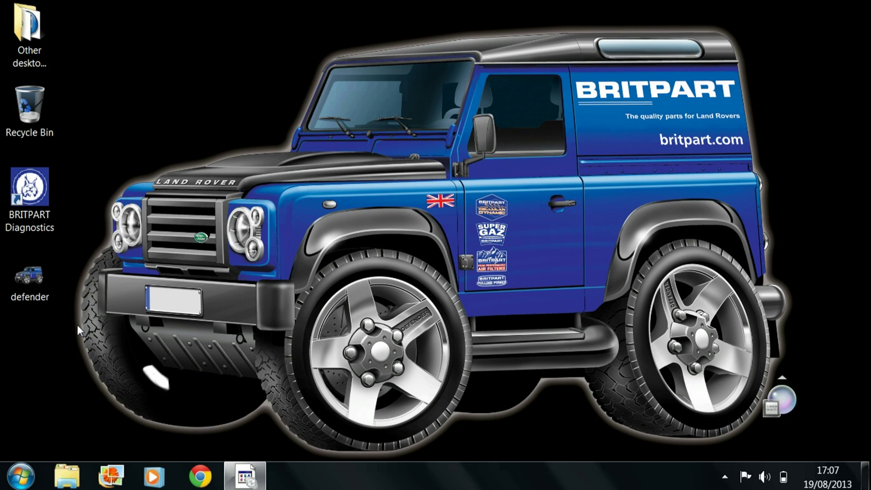
- Launch BRITPART Diagnostics, accept the safety warning and start the vehicle selection
{"action": "double_click", "coordinate": [34, 197]}
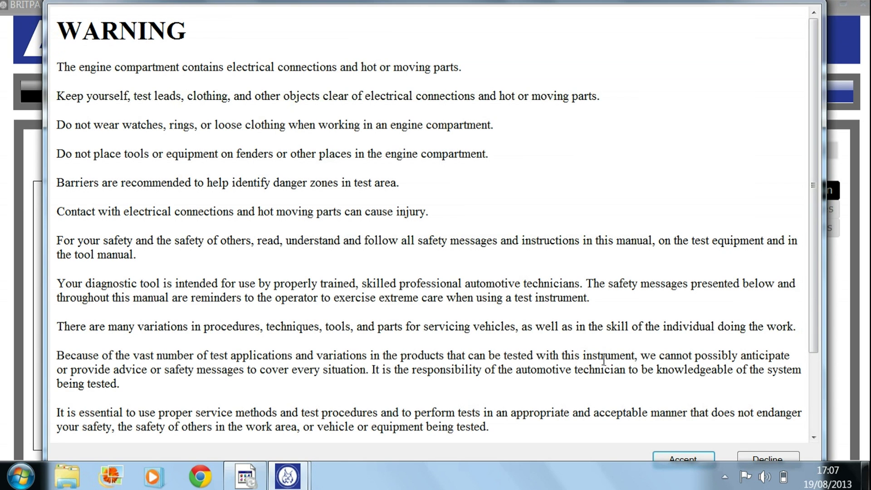
{"action": "left_click", "coordinate": [675, 456]}
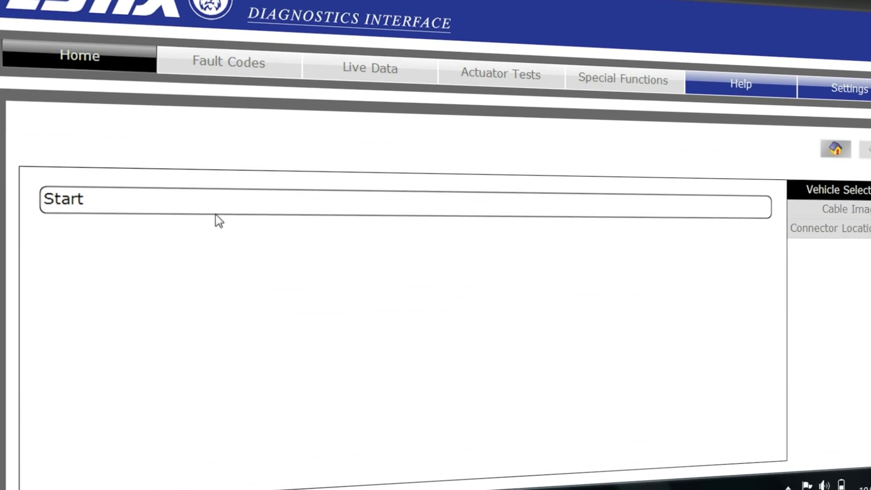
{"action": "left_click", "coordinate": [190, 211]}
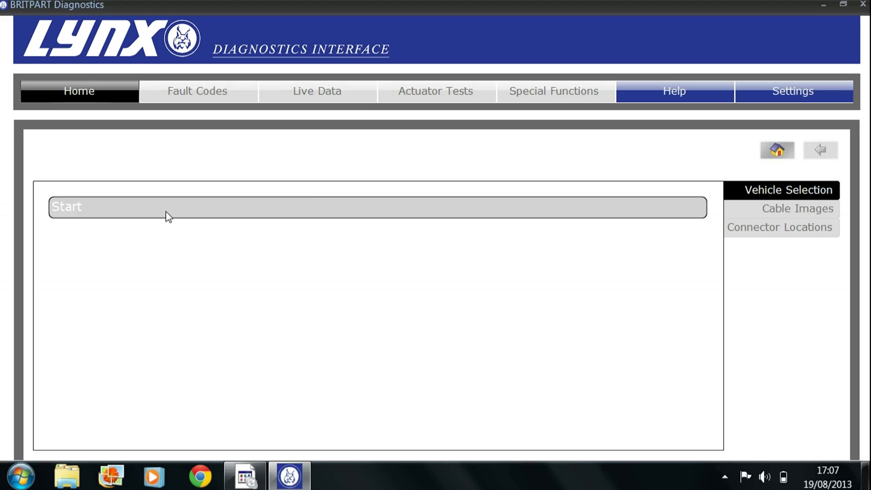
{"action": "left_click", "coordinate": [168, 217]}
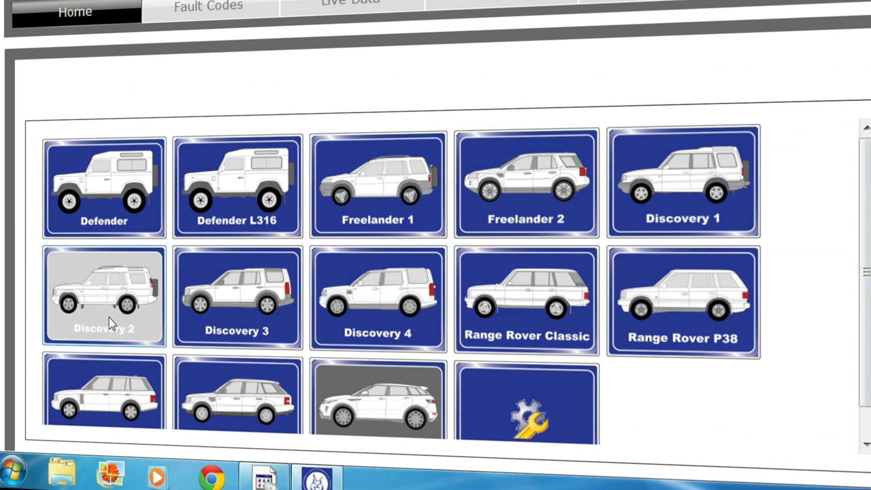
{"action": "left_click", "coordinate": [109, 318]}
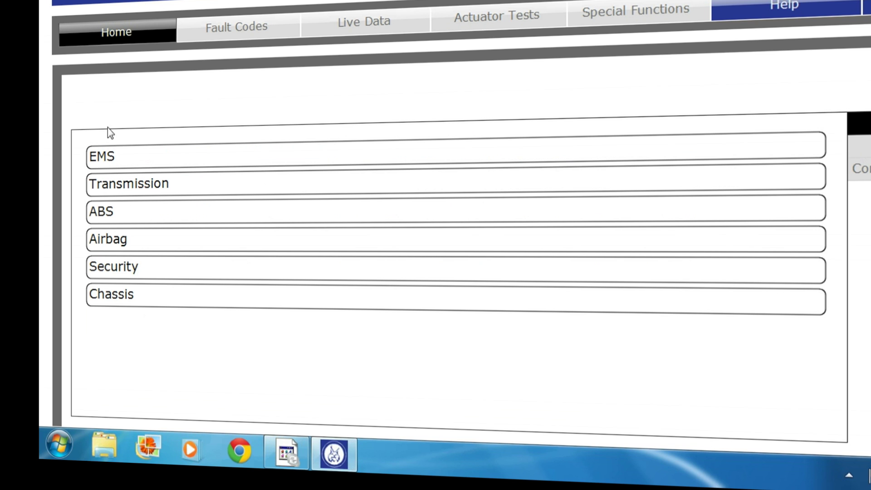
{"action": "left_click", "coordinate": [113, 155]}
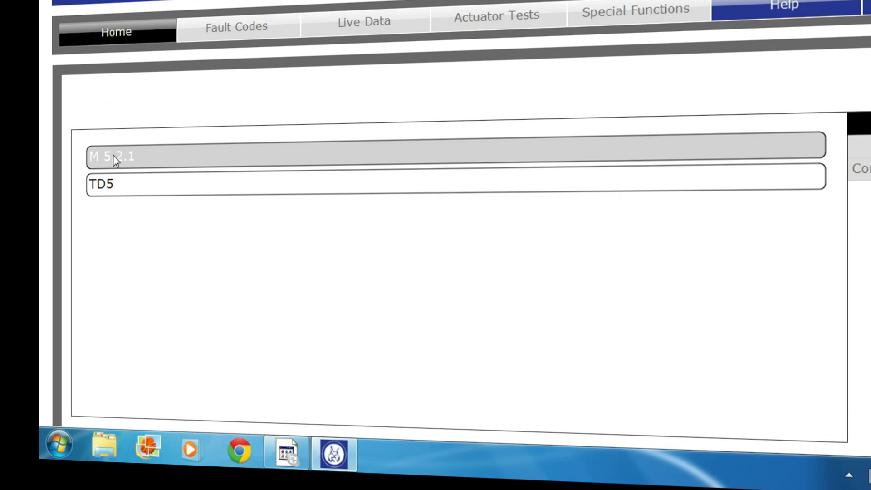
{"action": "left_click", "coordinate": [113, 181]}
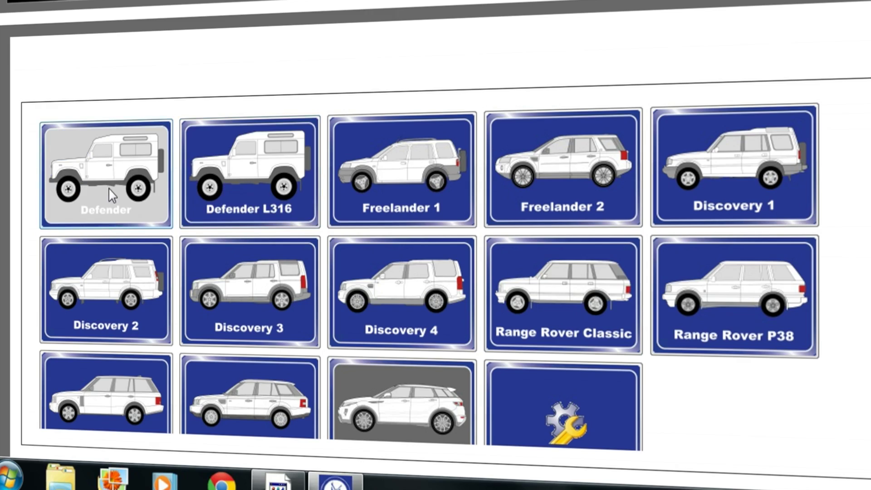
- Connect to the Defender's EMS system using the TD5 engine option
{"action": "left_click", "coordinate": [108, 187]}
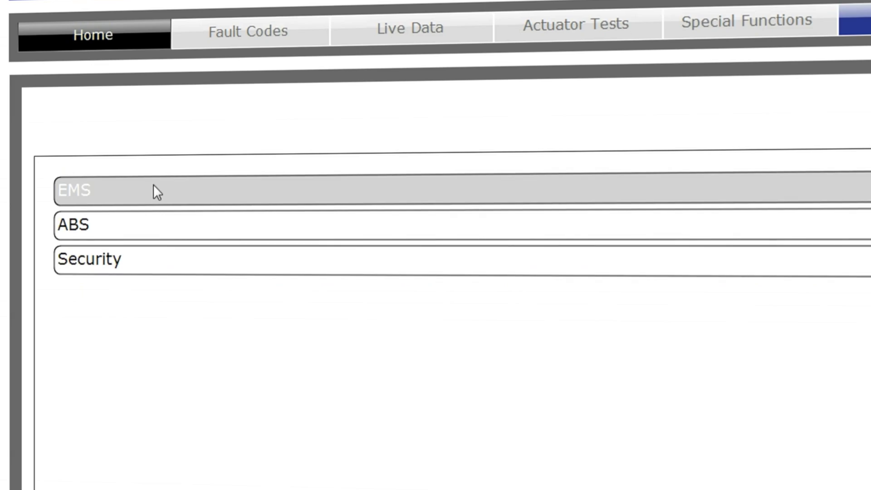
{"action": "left_click", "coordinate": [154, 193]}
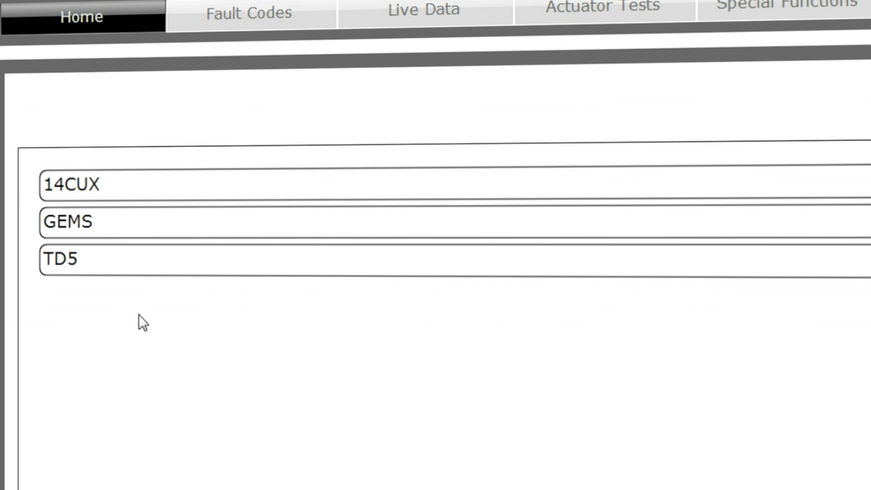
{"action": "left_click", "coordinate": [135, 263]}
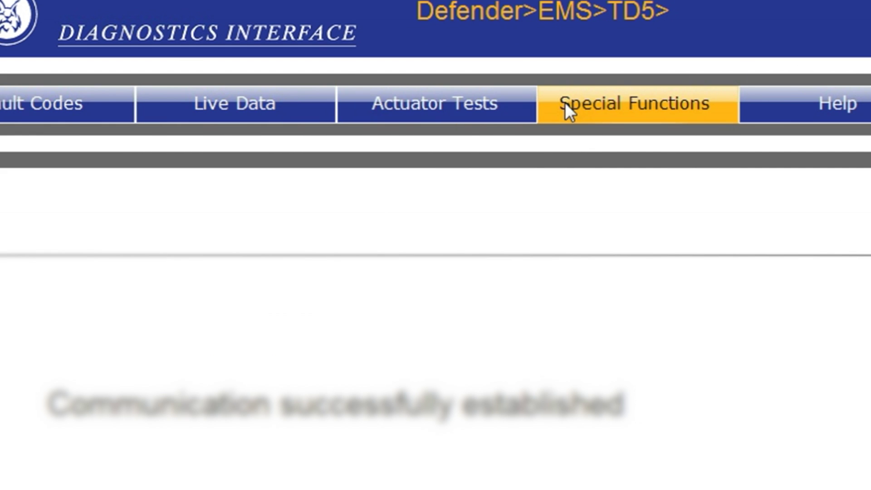
- Read the stored injector grades through the TD5 Programming special functions, going through each injector in turn
{"action": "left_click", "coordinate": [606, 107]}
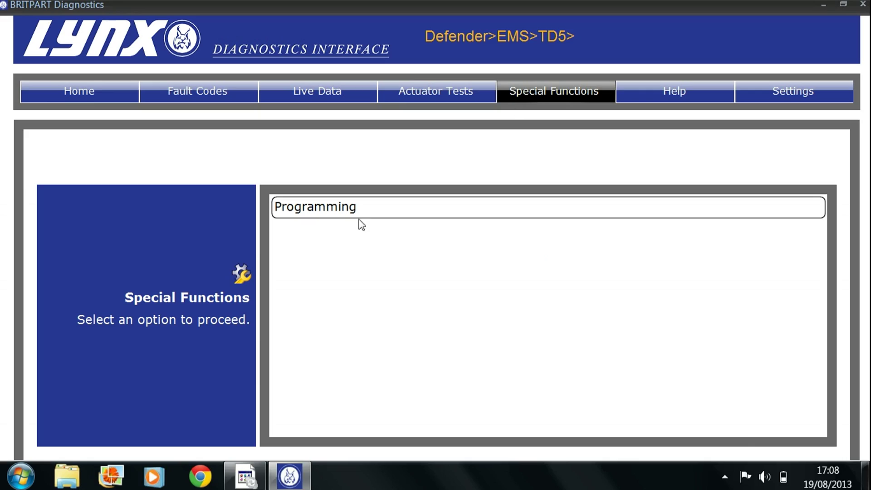
{"action": "left_click", "coordinate": [325, 217]}
{"action": "left_click", "coordinate": [322, 211]}
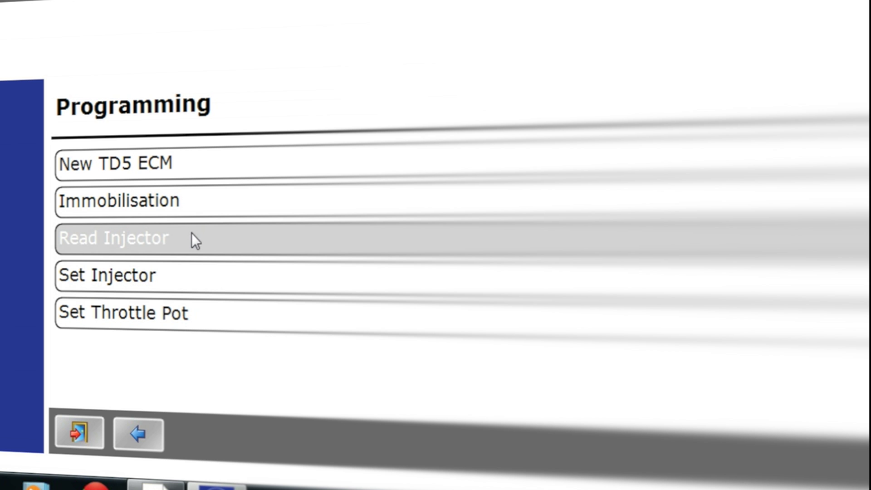
{"action": "left_click", "coordinate": [191, 234]}
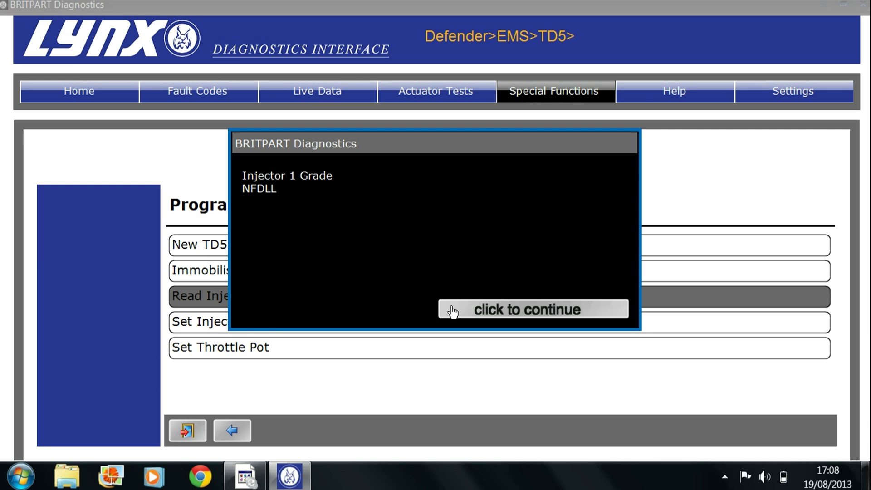
{"action": "left_click", "coordinate": [452, 312]}
{"action": "left_click", "coordinate": [477, 314]}
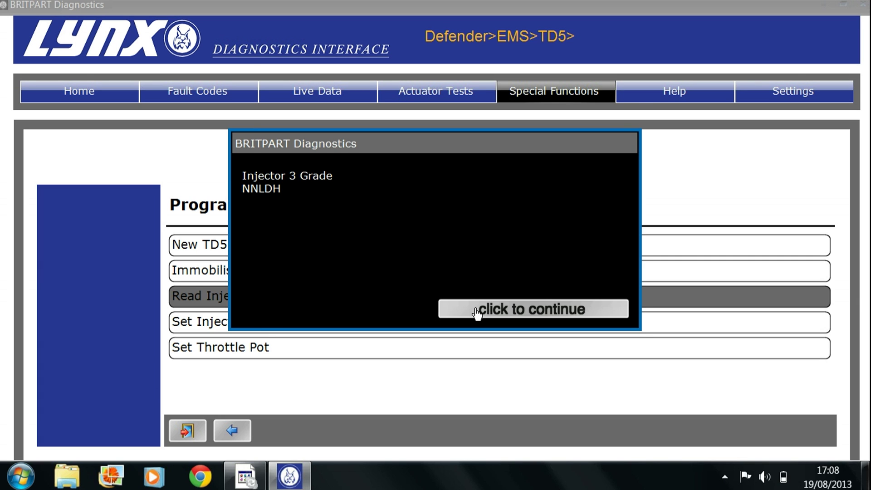
{"action": "left_click", "coordinate": [476, 310]}
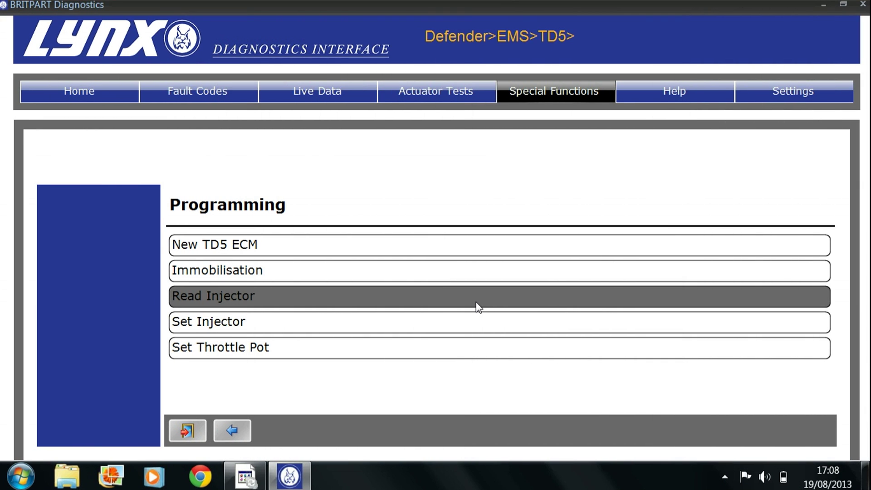
- Start the Set Injector function for Injector 1 and set the grade's first letter to N
{"action": "left_click", "coordinate": [537, 93]}
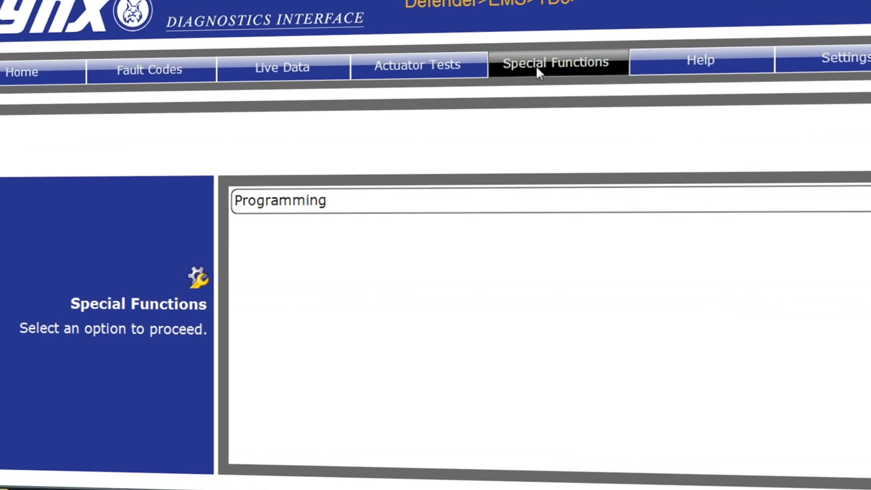
{"action": "left_click", "coordinate": [390, 201]}
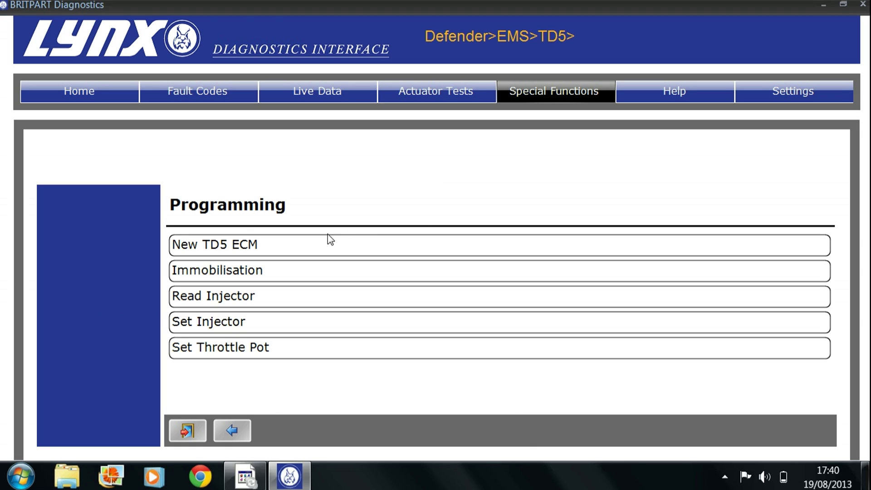
{"action": "left_click", "coordinate": [308, 251]}
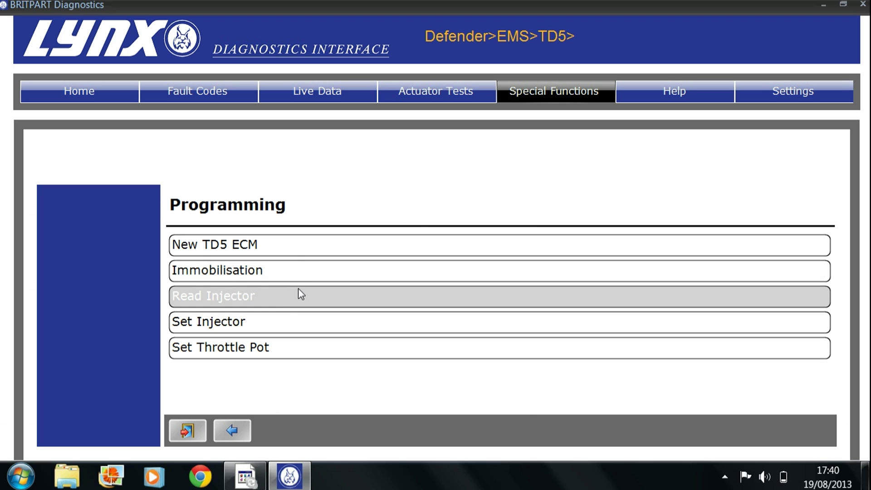
{"action": "left_click", "coordinate": [275, 321]}
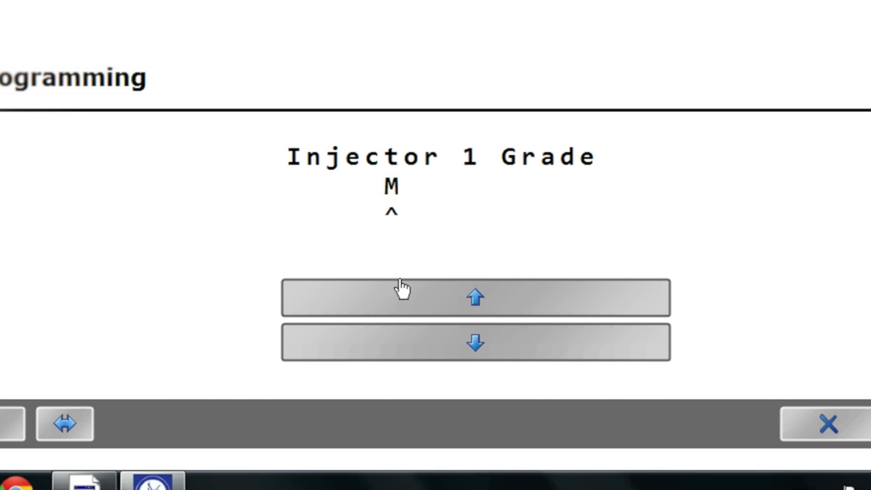
{"action": "left_click", "coordinate": [481, 354]}
{"action": "left_click", "coordinate": [446, 307]}
{"action": "left_click", "coordinate": [446, 307]}
{"action": "left_click", "coordinate": [446, 308]}
{"action": "left_click", "coordinate": [445, 308]}
{"action": "left_click", "coordinate": [446, 307]}
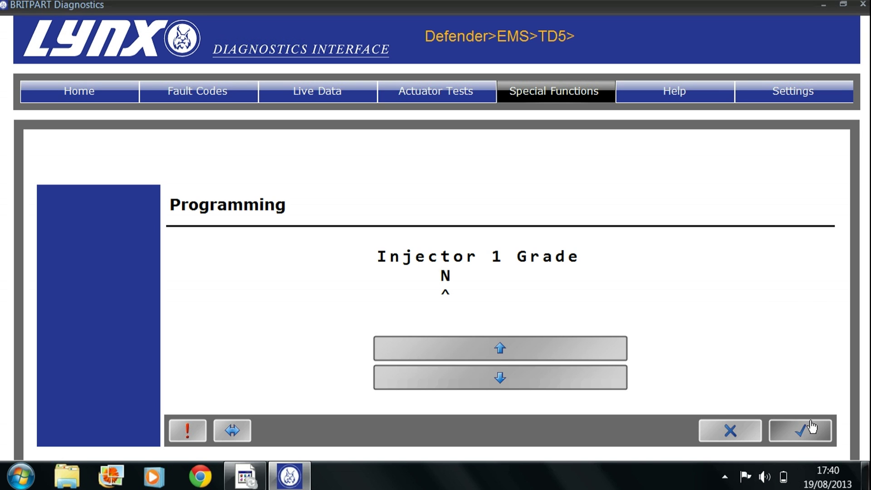
{"action": "left_click", "coordinate": [812, 428]}
- Set the second letter of the Injector 1 grade to F
{"action": "left_click", "coordinate": [500, 351]}
{"action": "left_click", "coordinate": [500, 351]}
{"action": "left_click", "coordinate": [499, 350]}
{"action": "left_click", "coordinate": [499, 351]}
{"action": "left_click", "coordinate": [499, 351]}
{"action": "left_click", "coordinate": [499, 351]}
{"action": "left_click", "coordinate": [499, 351]}
{"action": "left_click", "coordinate": [499, 350]}
{"action": "left_click", "coordinate": [499, 350]}
{"action": "left_click", "coordinate": [498, 377]}
{"action": "left_click", "coordinate": [804, 433]}
- Set the third and fourth letters of the Injector 1 grade to D and L
{"action": "left_click", "coordinate": [496, 354]}
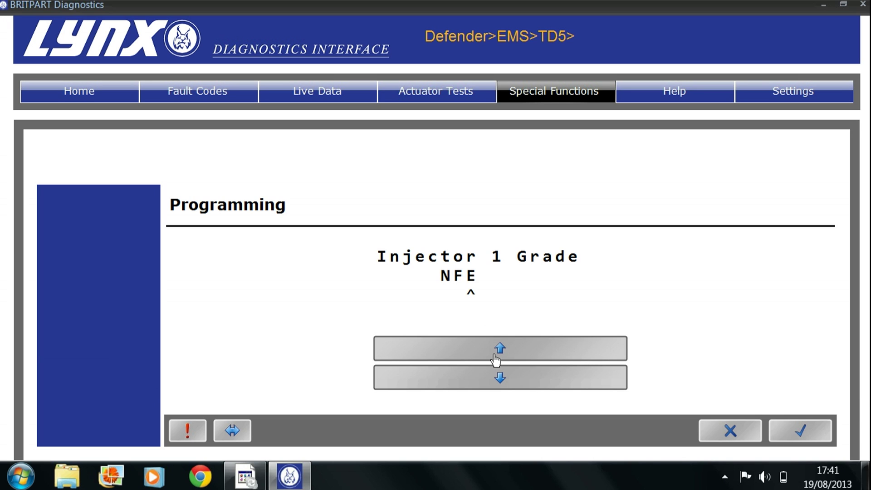
{"action": "left_click", "coordinate": [496, 358]}
{"action": "left_click", "coordinate": [795, 434]}
{"action": "left_click", "coordinate": [521, 352]}
{"action": "left_click", "coordinate": [521, 350]}
{"action": "left_click", "coordinate": [521, 349]}
{"action": "left_click", "coordinate": [521, 349]}
{"action": "left_click", "coordinate": [522, 349]}
{"action": "left_click", "coordinate": [795, 437]}
- Set the fifth letter of the Injector 1 grade to L and store the grade NFDLL
{"action": "left_click", "coordinate": [541, 353]}
{"action": "left_click", "coordinate": [540, 353]}
{"action": "left_click", "coordinate": [539, 353]}
{"action": "left_click", "coordinate": [539, 354]}
{"action": "left_click", "coordinate": [540, 354]}
{"action": "left_click", "coordinate": [539, 353]}
{"action": "left_click", "coordinate": [539, 353]}
{"action": "left_click", "coordinate": [540, 353]}
{"action": "left_click", "coordinate": [539, 353]}
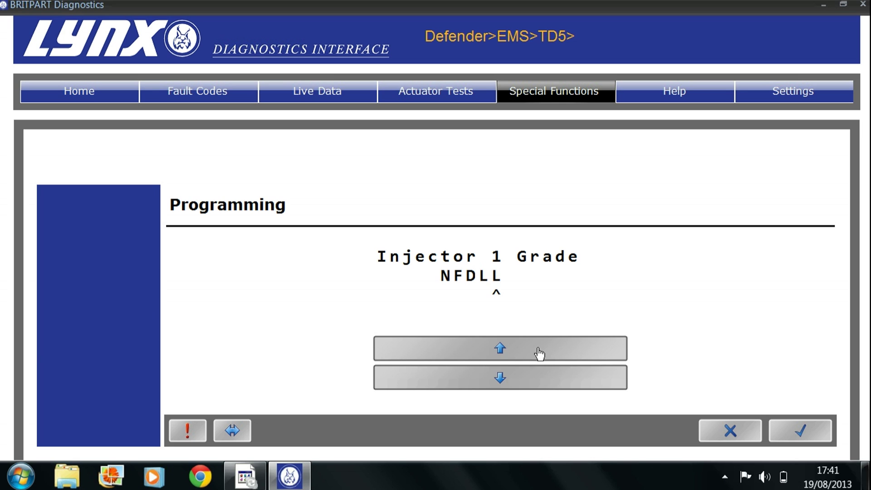
{"action": "left_click", "coordinate": [788, 434]}
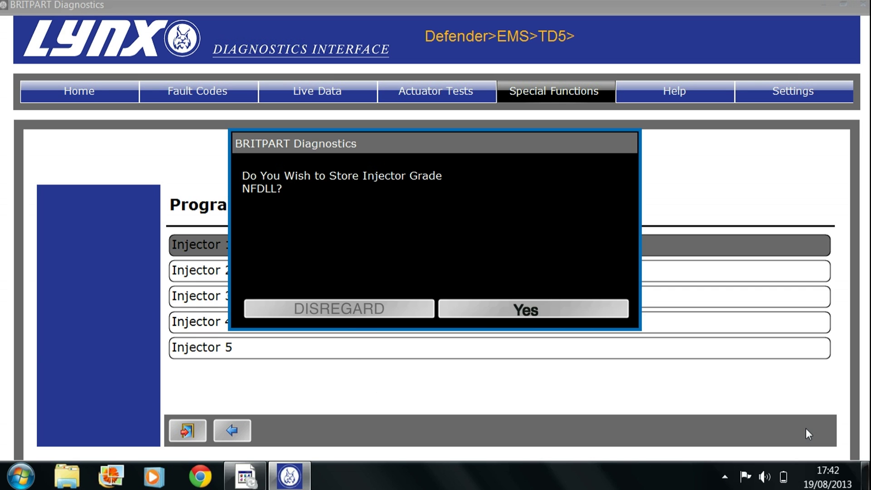
{"action": "left_click", "coordinate": [504, 310]}
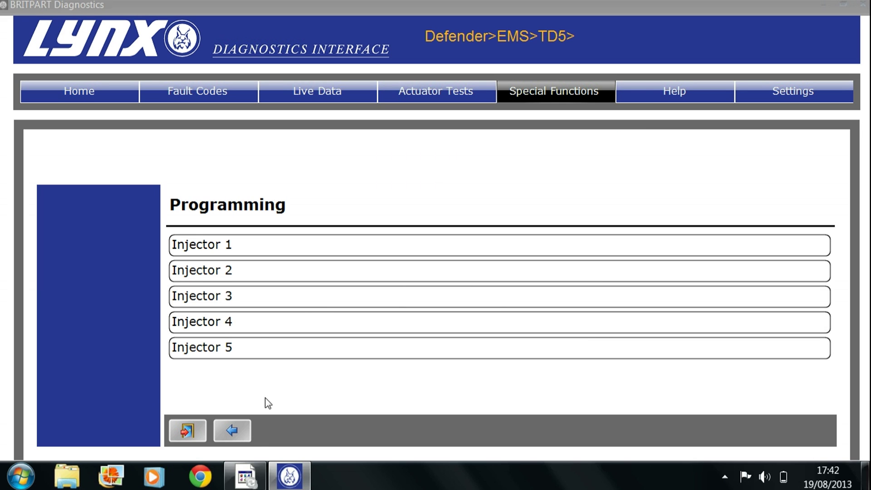
- Read back the grades of all injectors from the Programming functions and close the diagnostics program
{"action": "left_click", "coordinate": [244, 440]}
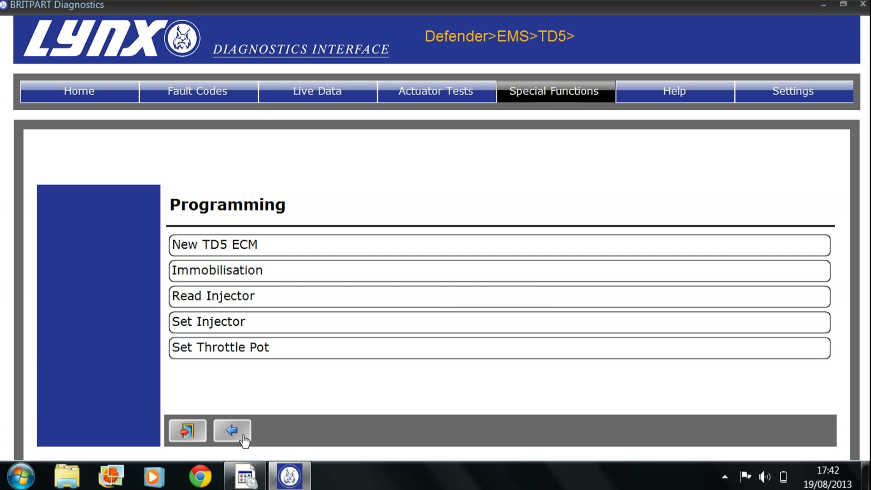
{"action": "left_click", "coordinate": [313, 298]}
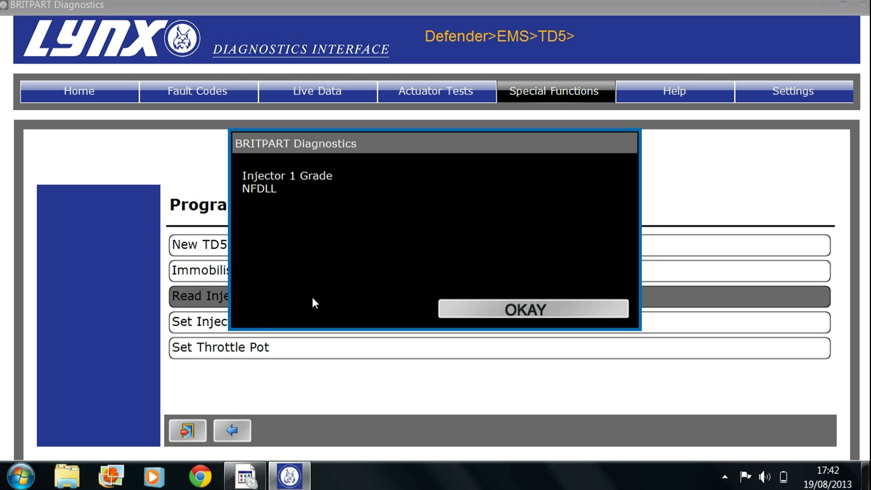
{"action": "left_click", "coordinate": [543, 314]}
{"action": "left_click", "coordinate": [543, 313]}
{"action": "left_click", "coordinate": [543, 313]}
{"action": "left_click", "coordinate": [543, 314]}
{"action": "left_click", "coordinate": [543, 313]}
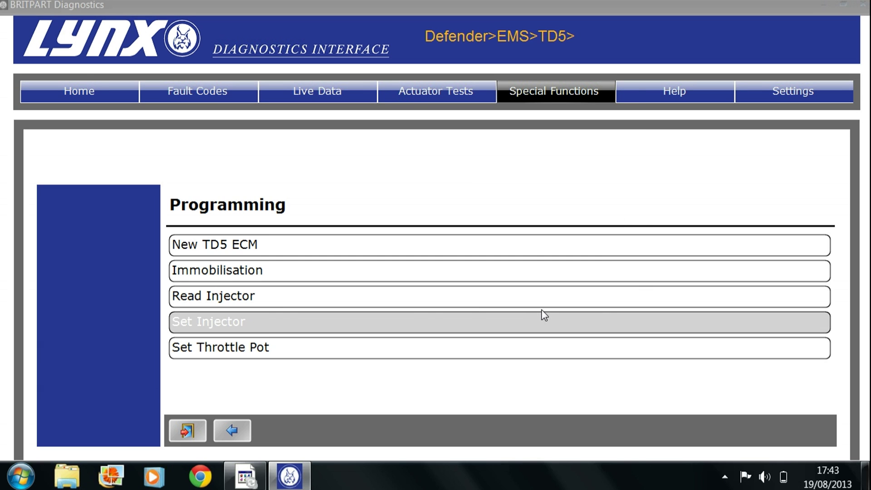
{"action": "left_click", "coordinate": [862, 6]}
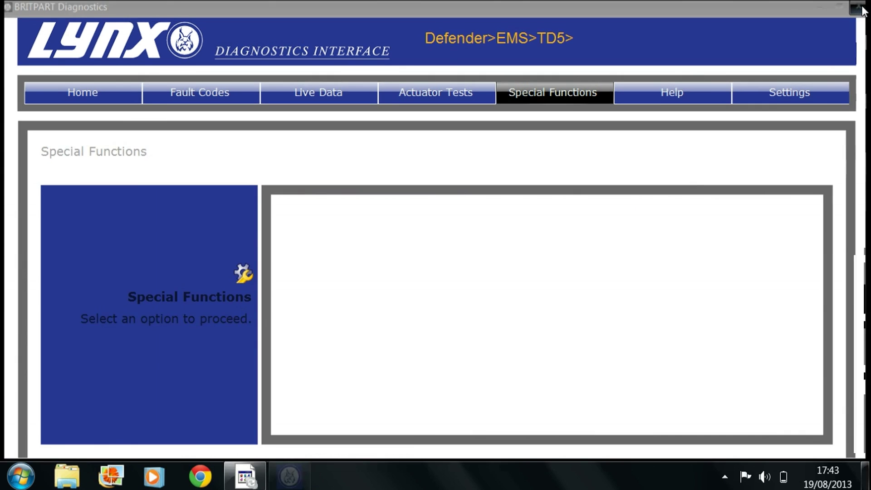